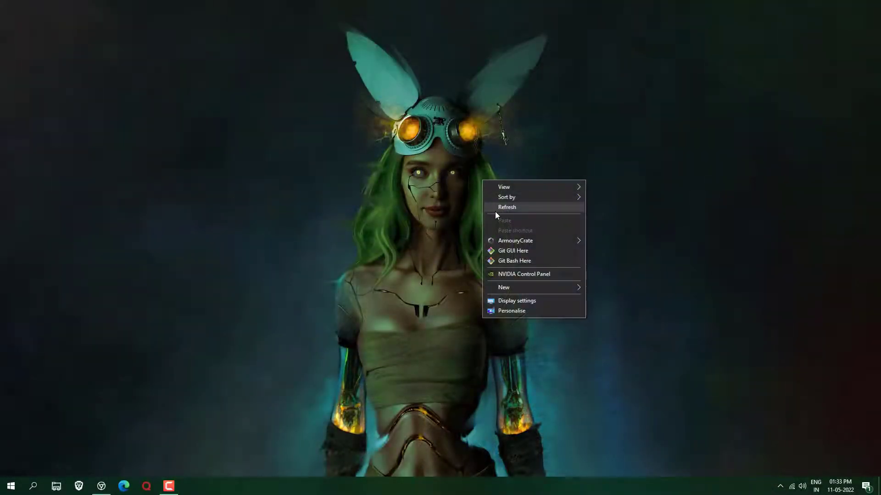
- Refresh the Windows desktop and bring back the Chrome window showing videoproc.com
left_click(496, 210)
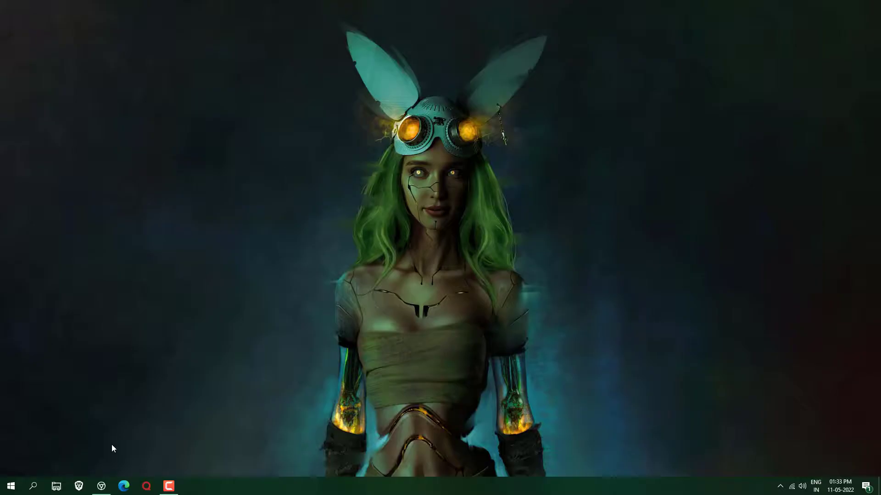
left_click(101, 486)
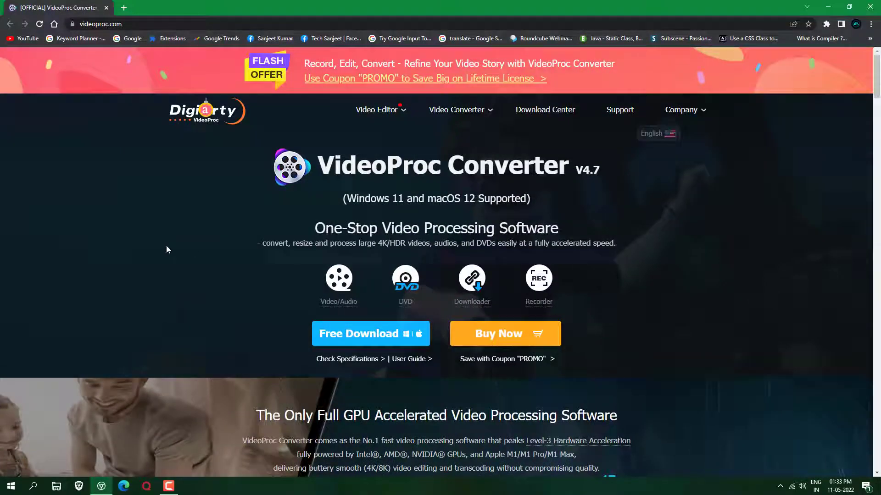
- Browse videoproc.com, download videoproc.exe and run the VideoProc Converter installer
scroll(166, 248, "down", 4)
scroll(166, 249, "down", 5)
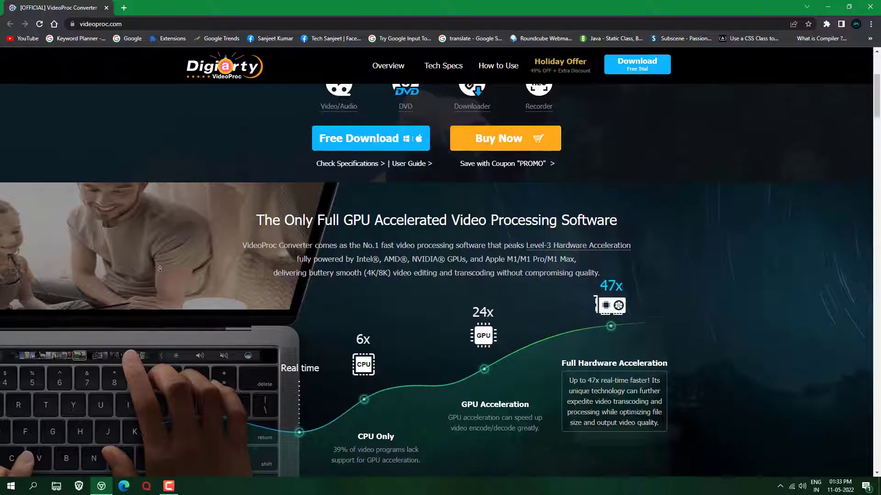
scroll(159, 280, "down", 11)
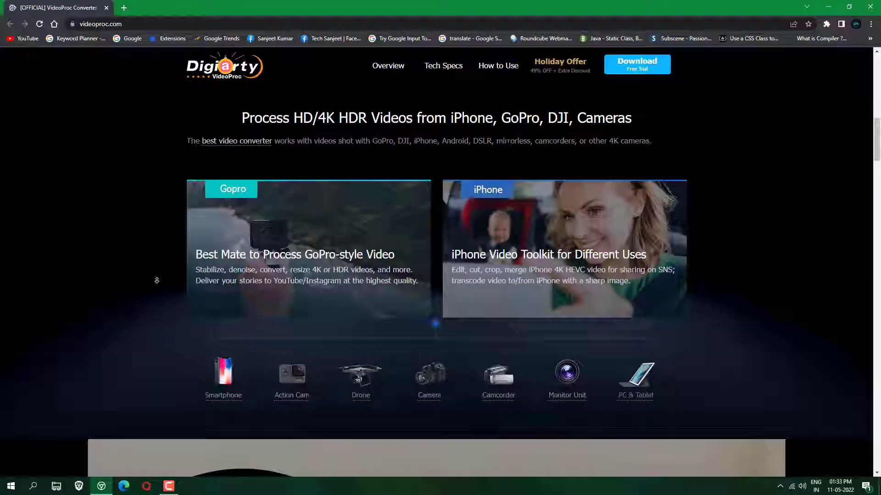
scroll(340, 222, "up", 20)
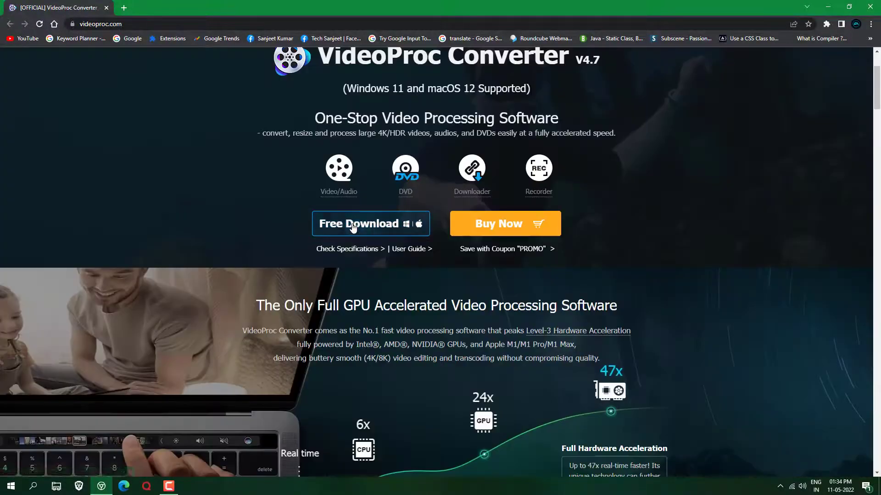
left_click(351, 224)
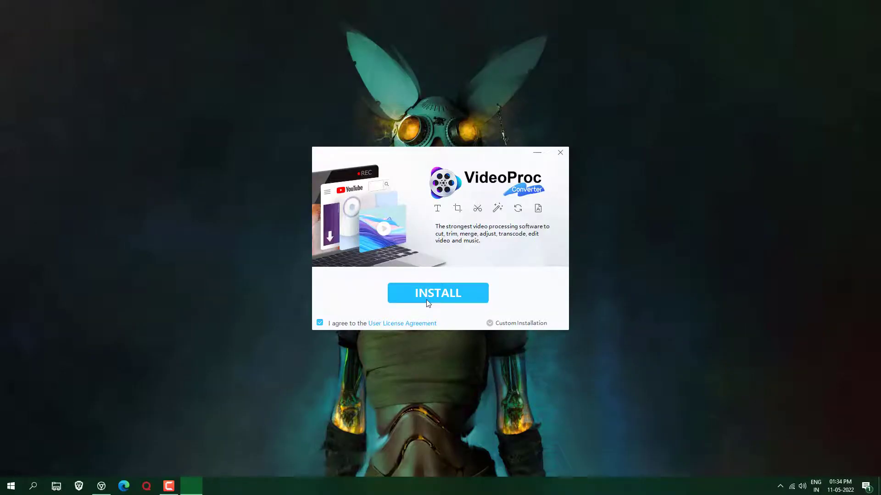
left_click(426, 299)
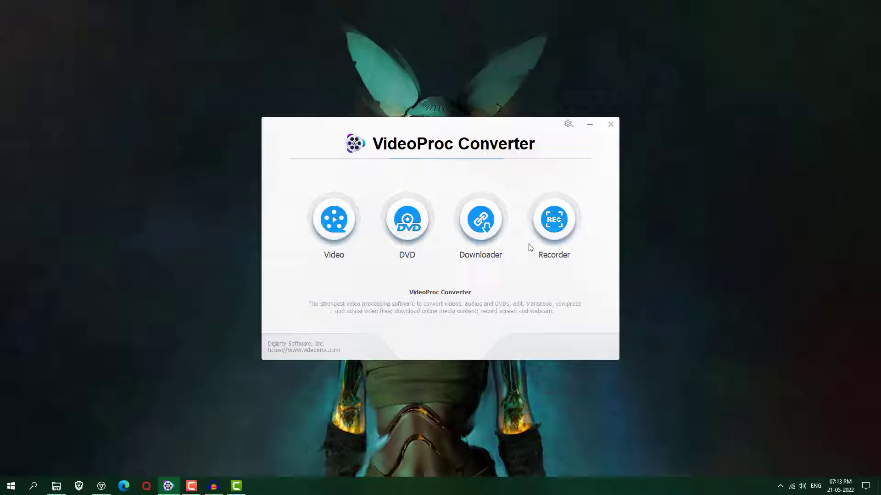
- Open the Recorder and choose Screen mode for a live full-desktop preview
left_click(562, 228)
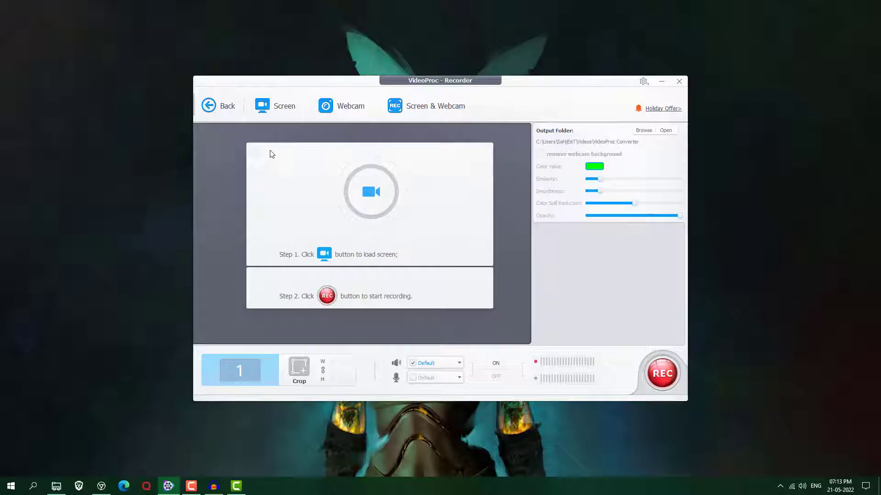
left_click(278, 110)
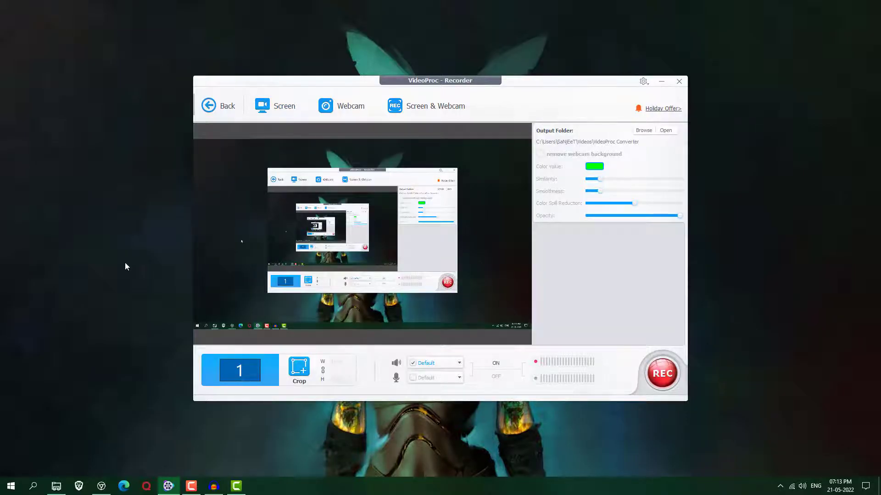
left_click(299, 368)
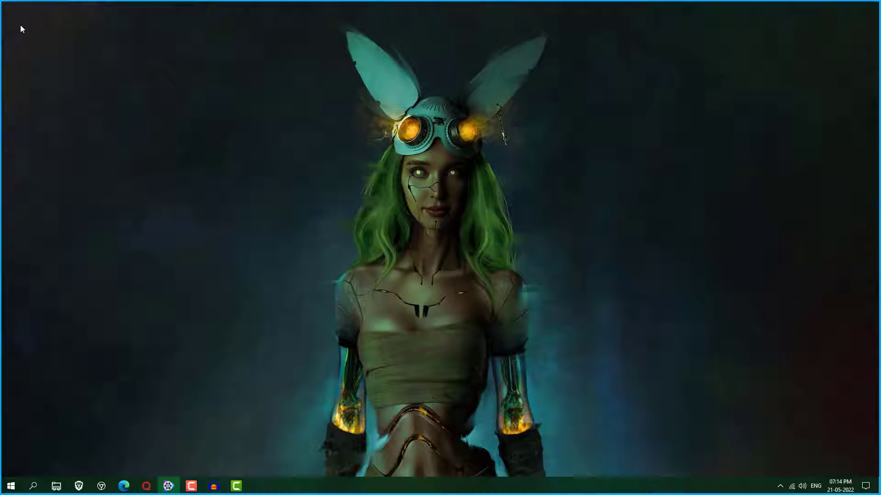
left_click_drag(20, 16, 620, 373)
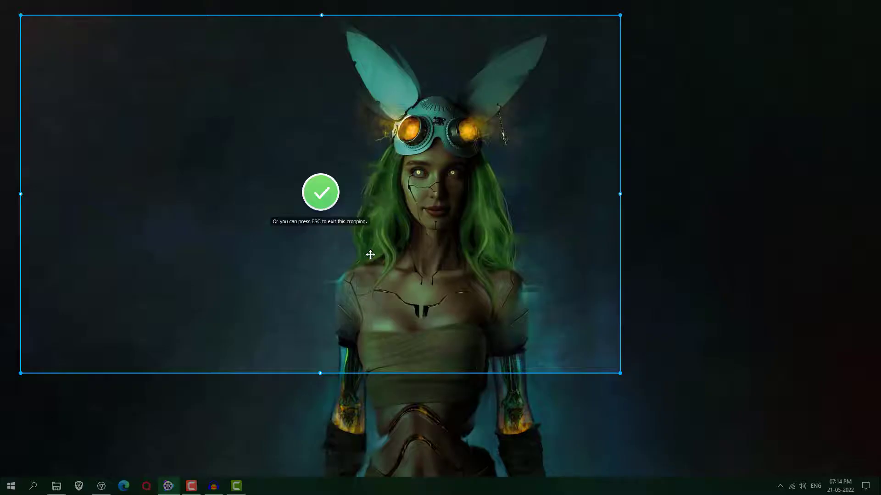
key("Escape")
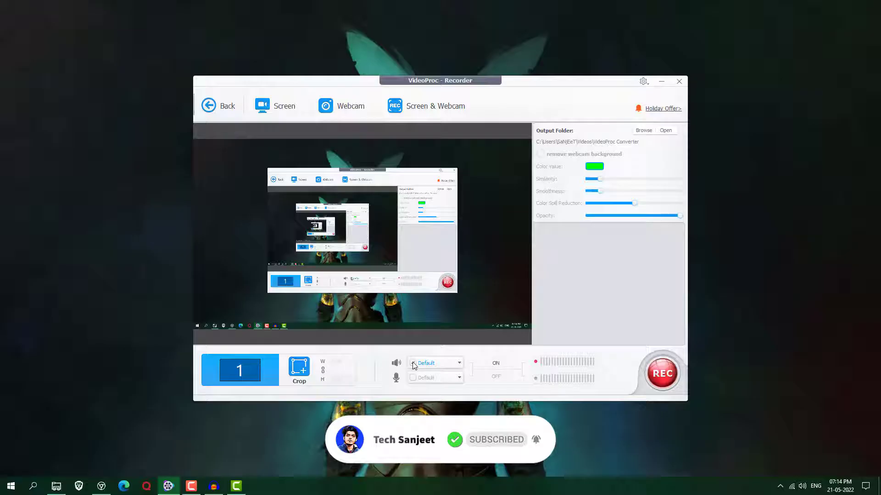
- Keep the speaker's Default system sound enabled and leave the microphone disabled
left_click(458, 366)
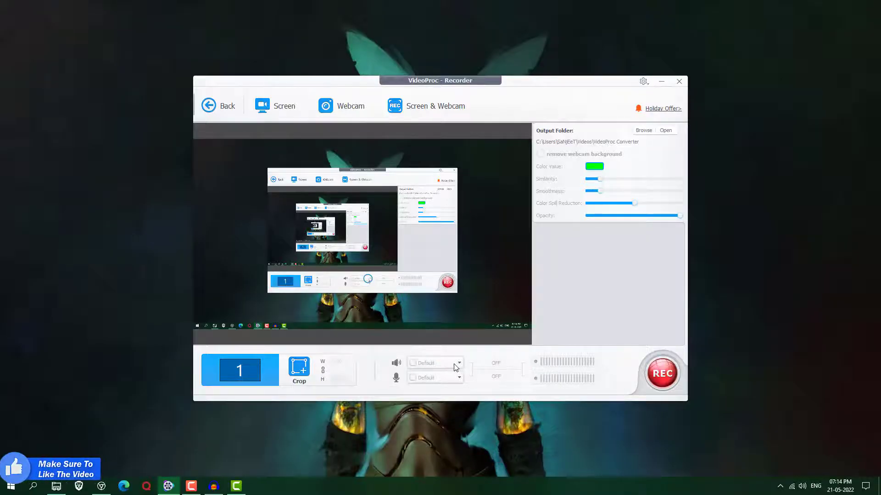
left_click(413, 364)
left_click(414, 379)
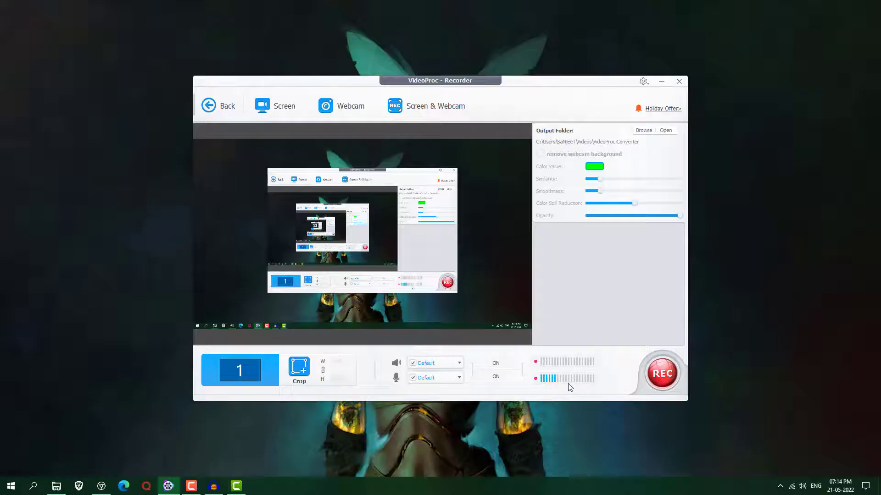
left_click(413, 378)
- Try Screen & Webcam mode and dismiss the 'No camera device found' warning
left_click(418, 108)
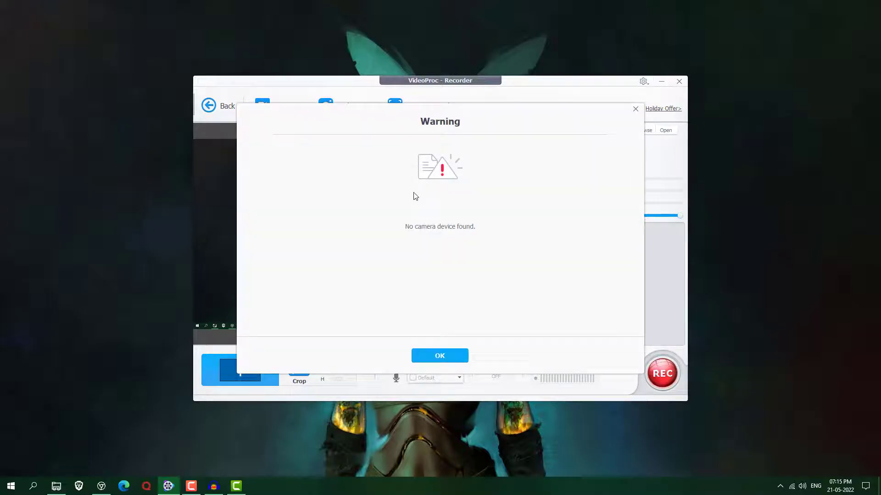
left_click(456, 354)
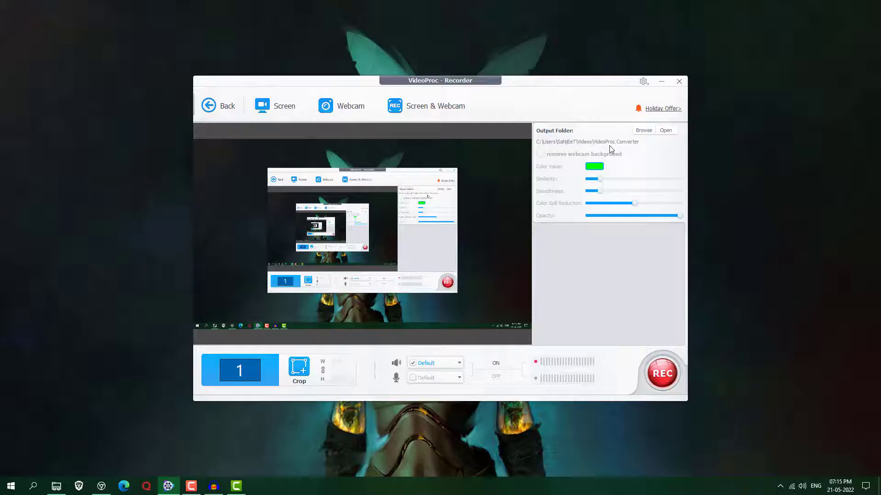
- Check the recordings output folder, keep it unchanged, and start the full-screen desktop recording
left_click(644, 131)
left_click(601, 309)
left_click(666, 131)
left_click(740, 89)
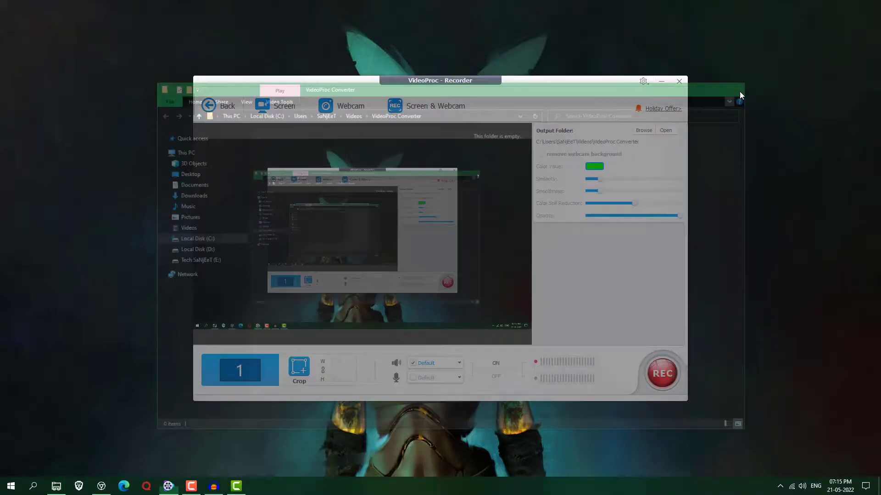
left_click(662, 378)
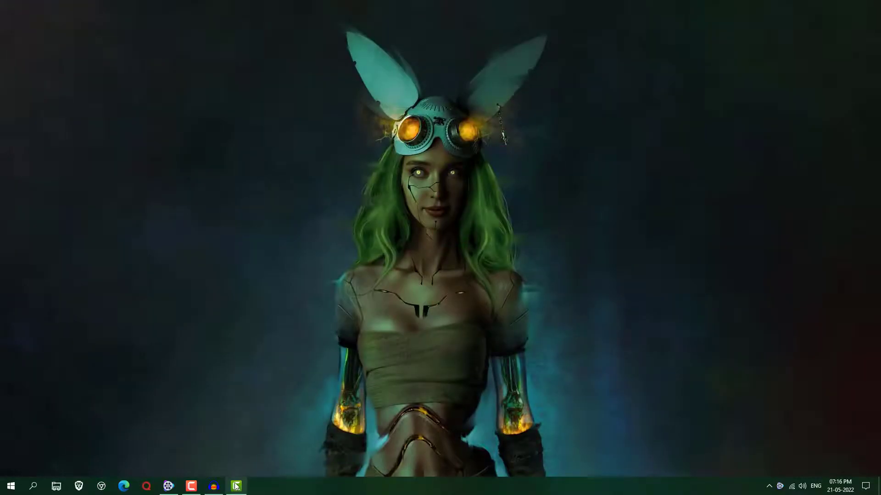
- Stop the recording and play the new 1920x1080 clip in the Recorder preview
left_click(169, 486)
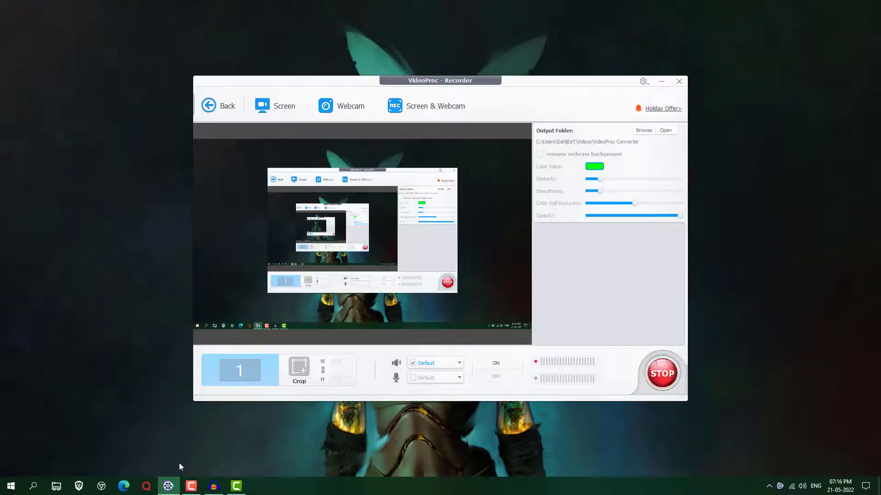
left_click(656, 377)
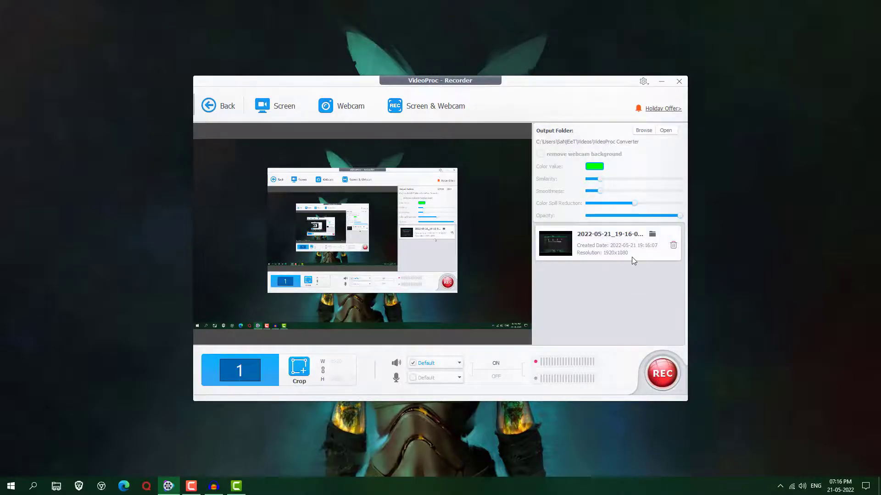
left_click(615, 249)
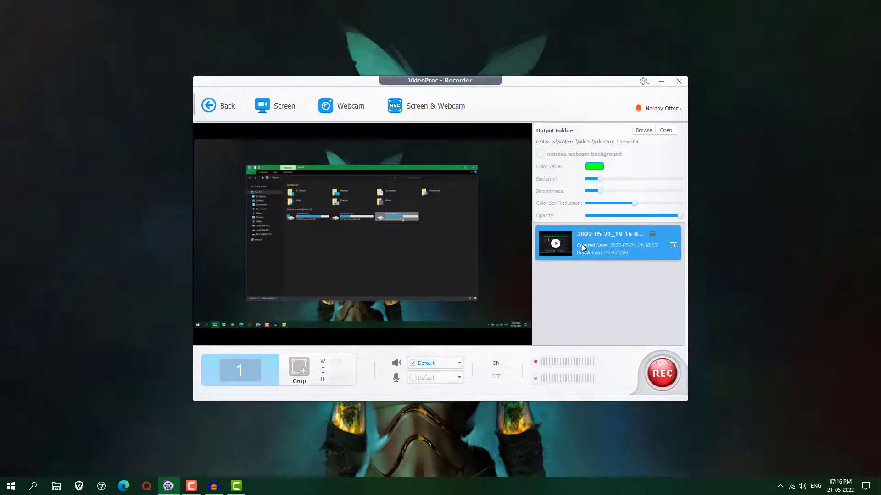
left_click(555, 244)
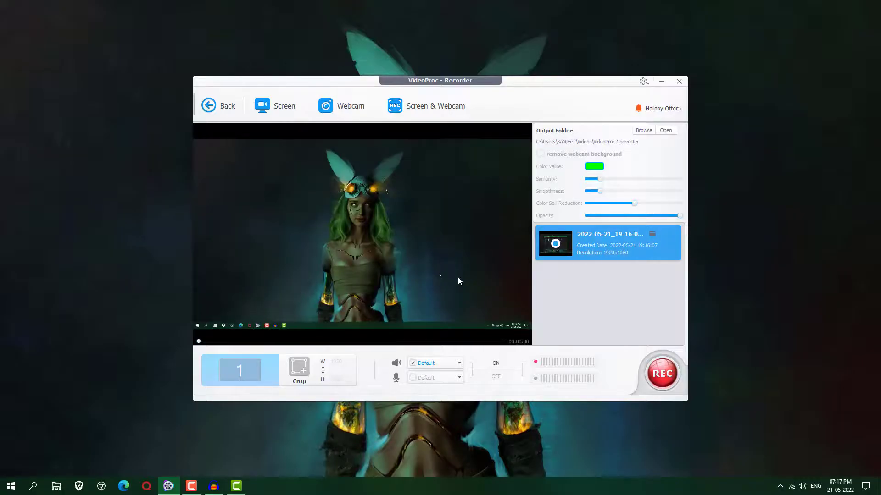
- Play 2022-05-21_19-16-07.mp4 in VLC, toggle fullscreen on and off, then close VLC
left_click(653, 235)
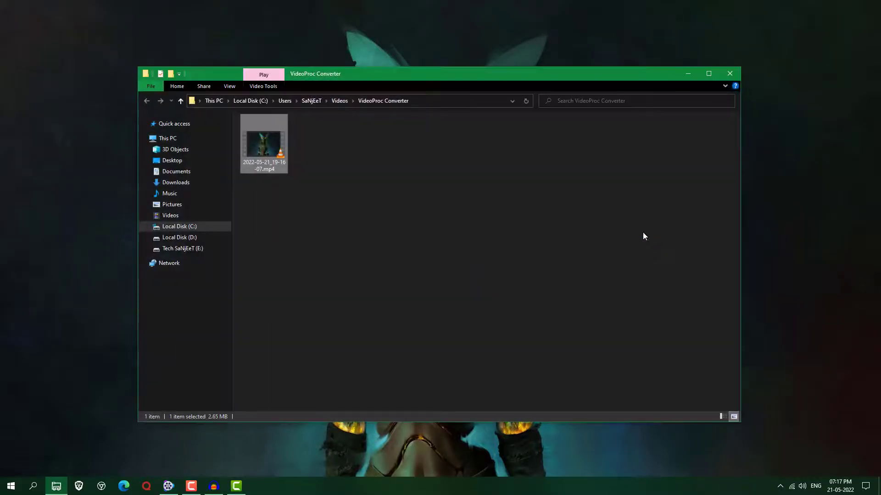
right_click(276, 157)
left_click(277, 161)
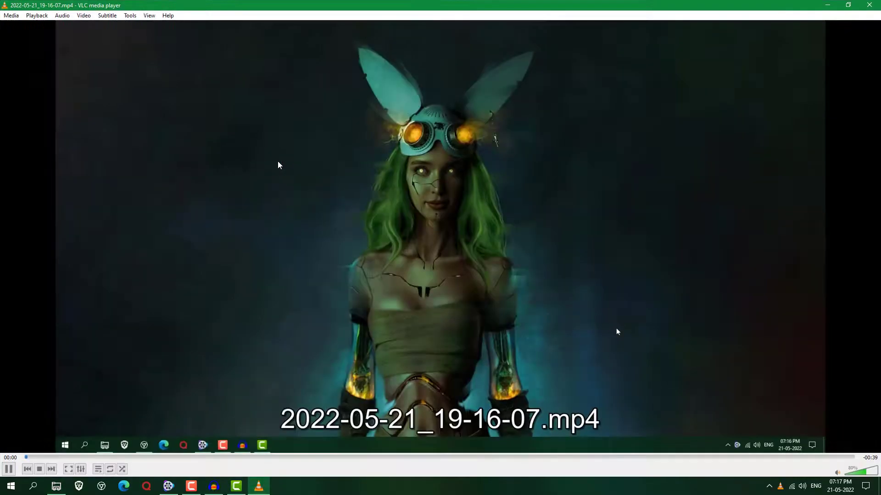
double_click(277, 161)
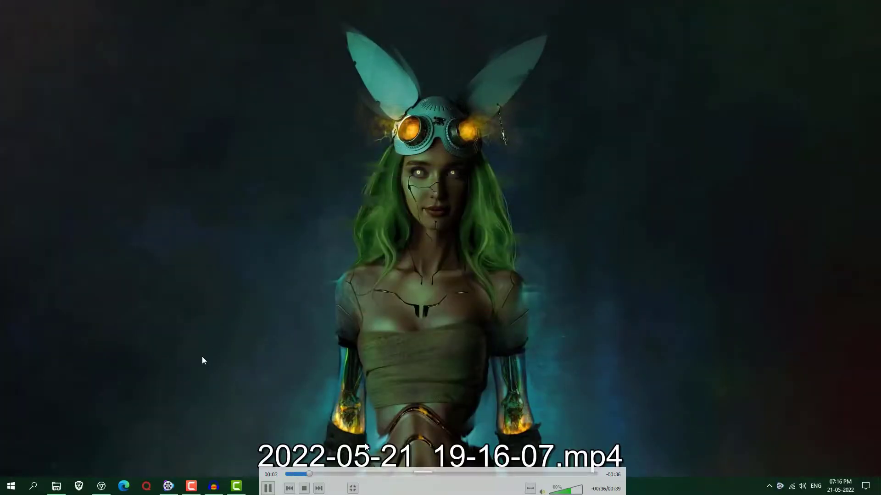
double_click(430, 278)
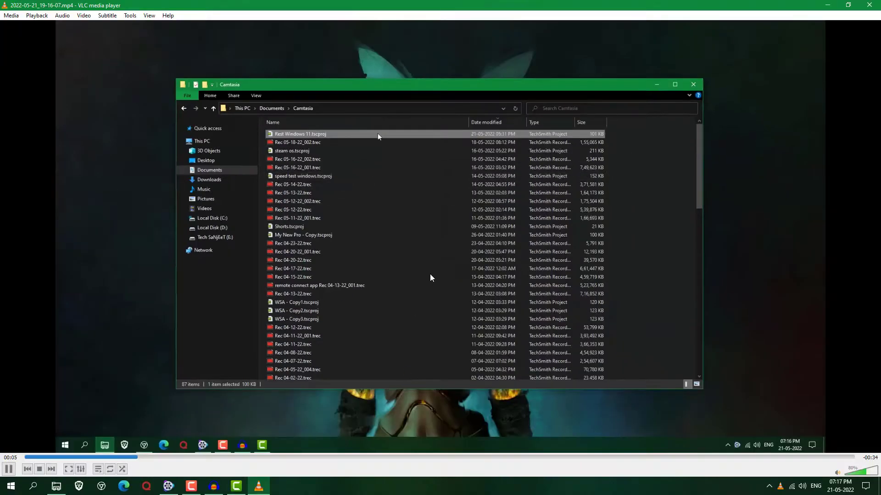
left_click(868, 6)
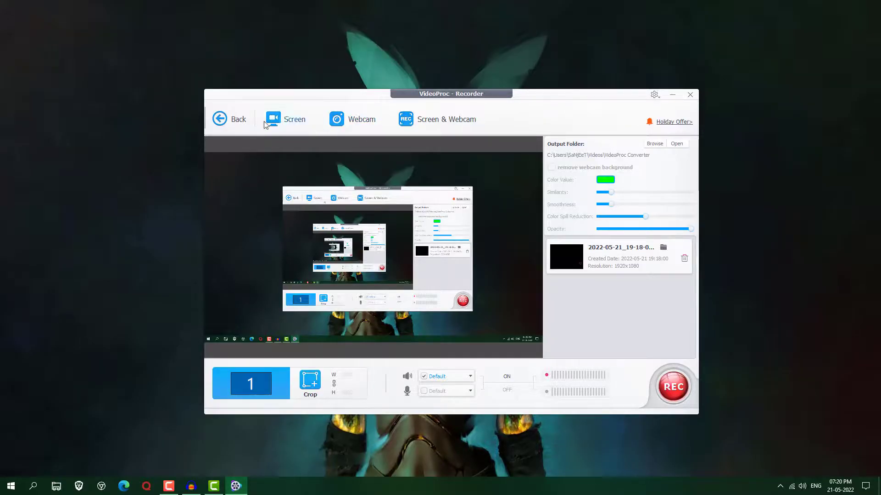
- Return to the home screen and open the Video module listing the Halo Infinite clip
left_click(223, 120)
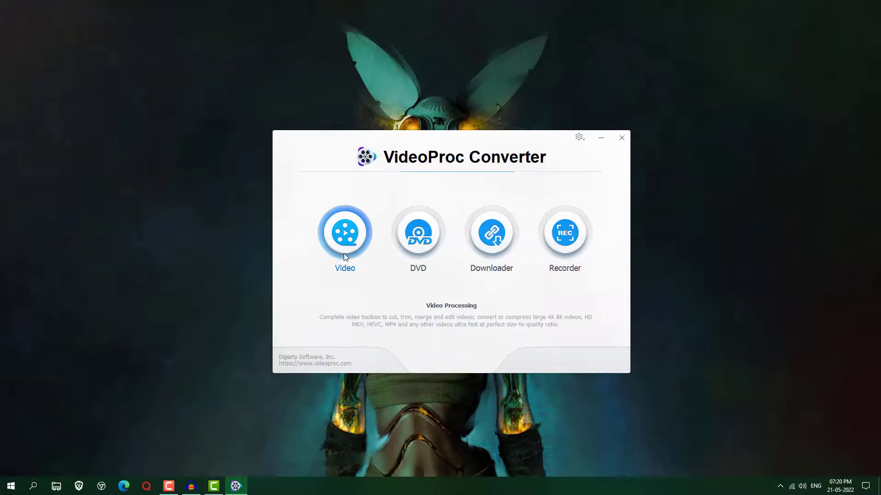
left_click(352, 243)
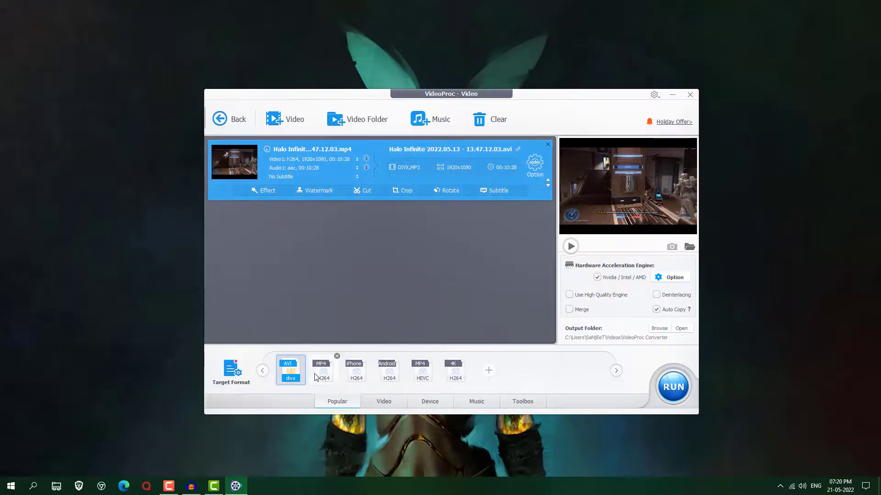
mouse_move(334, 379)
- Switch to the DVD module and bring up the Add ISO image file dialog
left_click(222, 119)
left_click(420, 238)
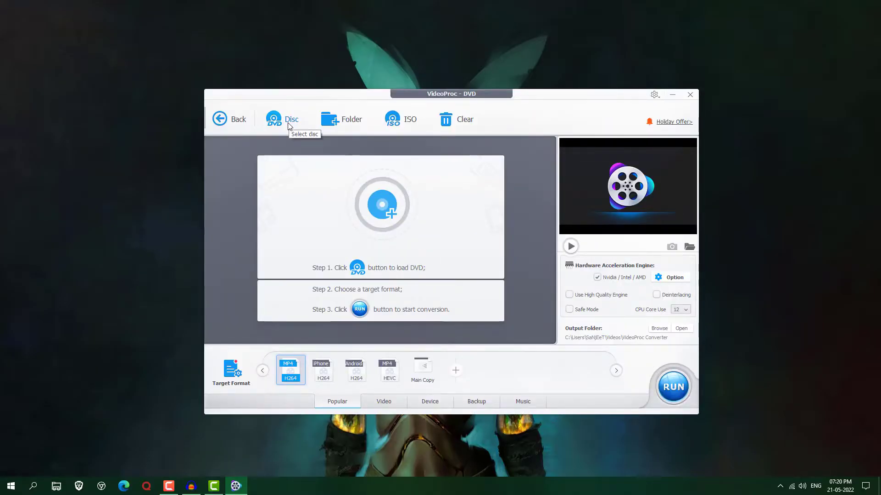
left_click(403, 122)
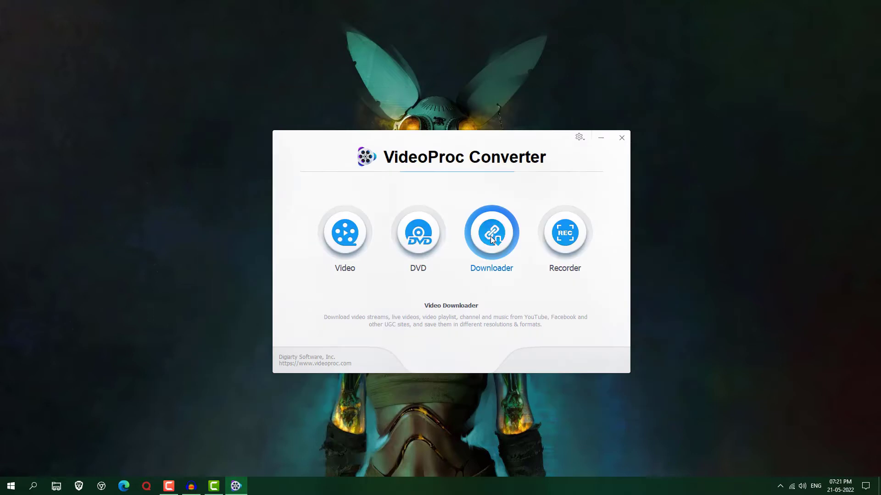
- Dismiss the ISO image and Downloader Video URL dialogs, then quit VideoProc Converter with Alt+F4
left_click(491, 236)
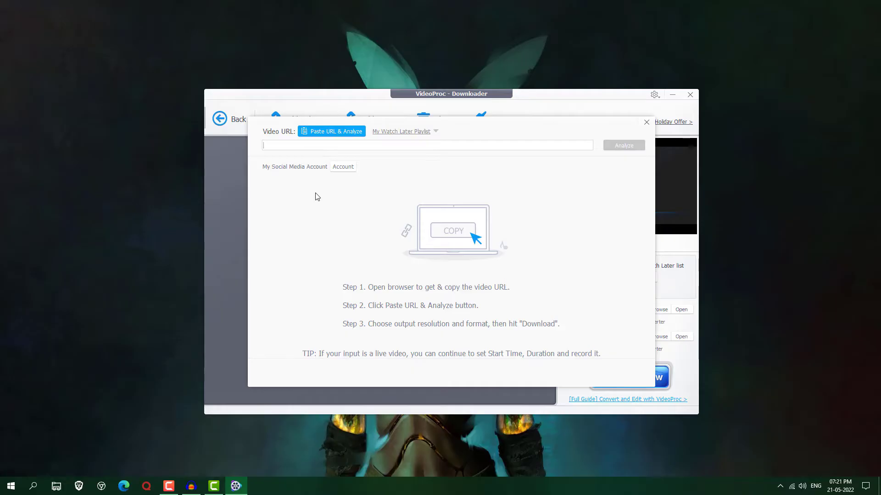
left_click(646, 123)
key("alt+F4")
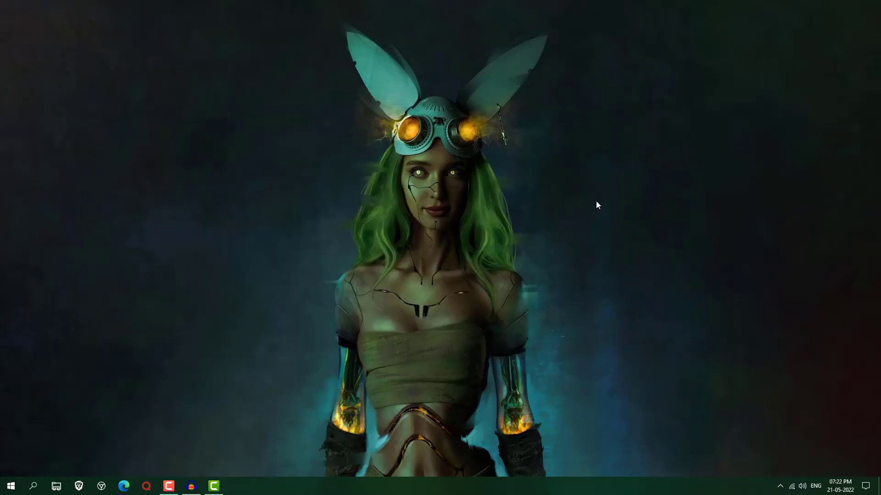